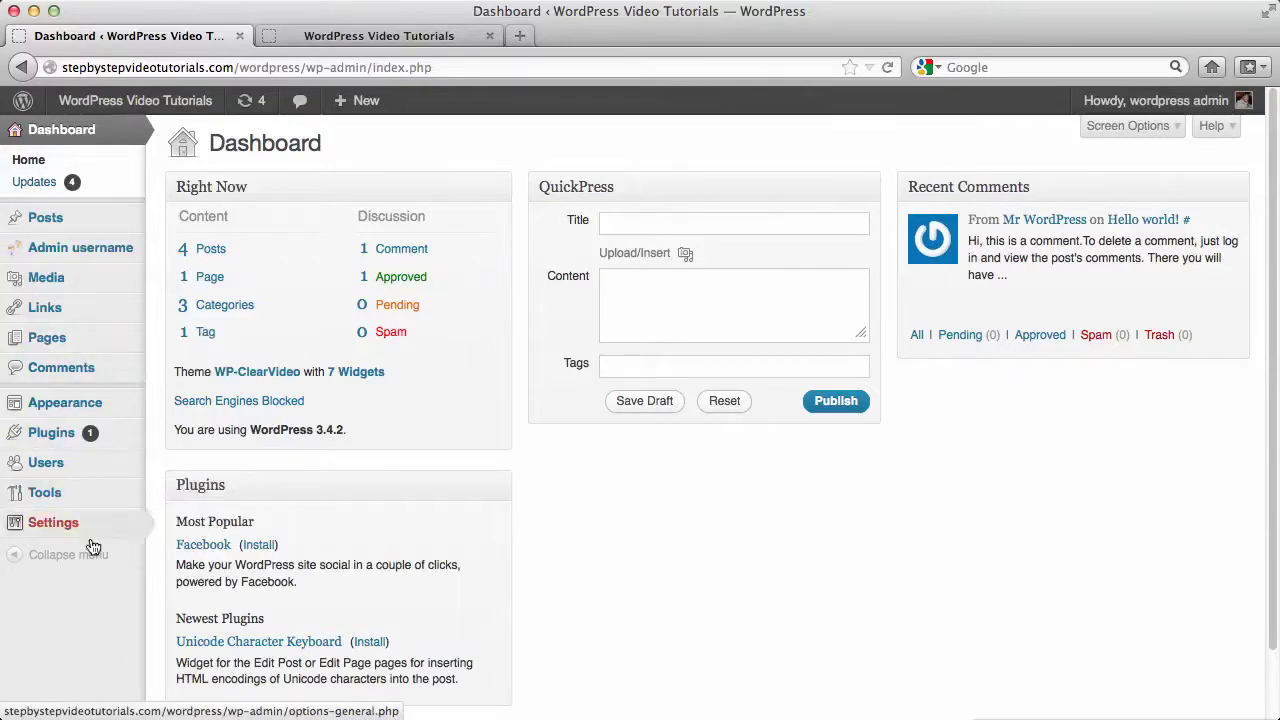
Step: Update the installed Akismet plugin to version 2.5.6 and activate it
mouse_move(71, 432)
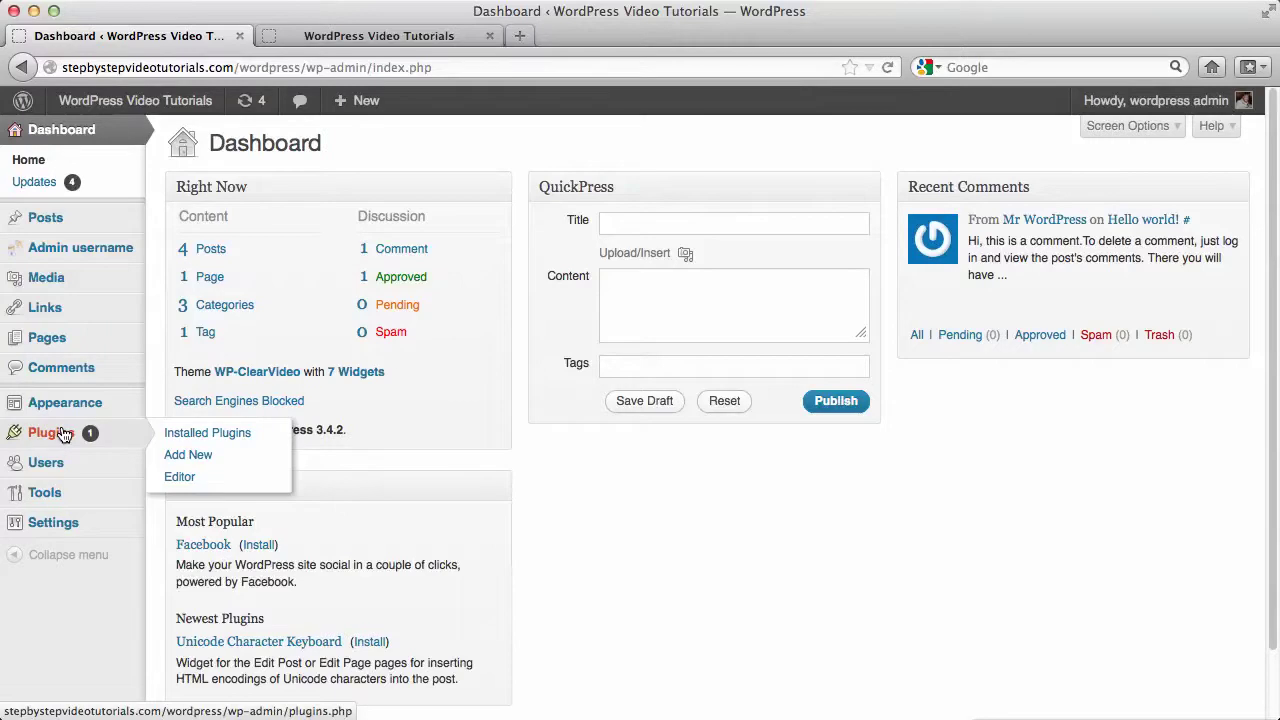
left_click(209, 445)
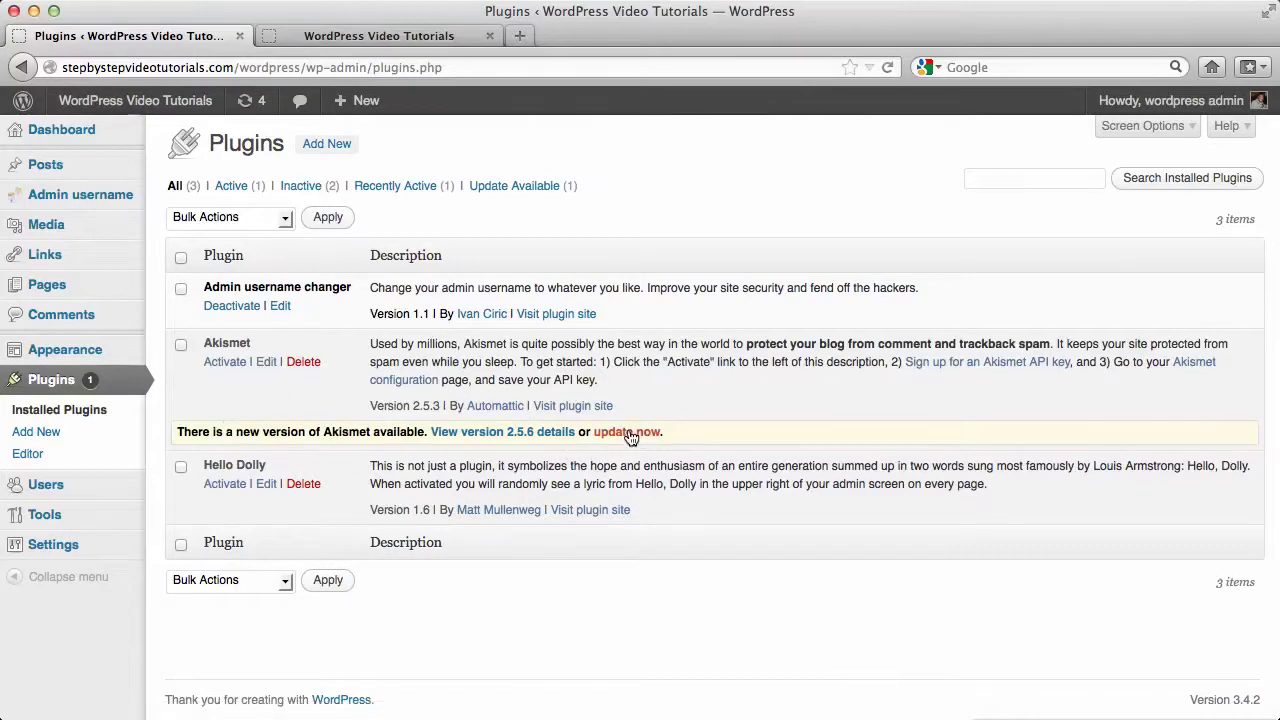
left_click(640, 434)
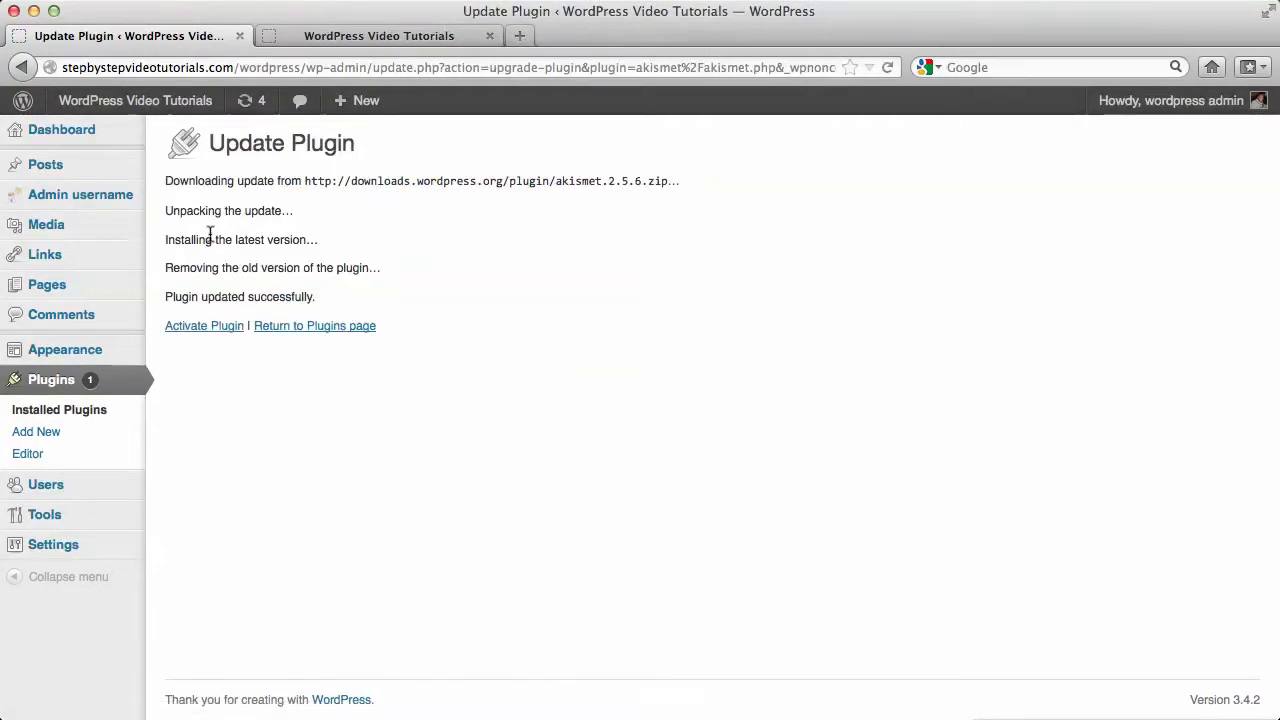
left_click(236, 329)
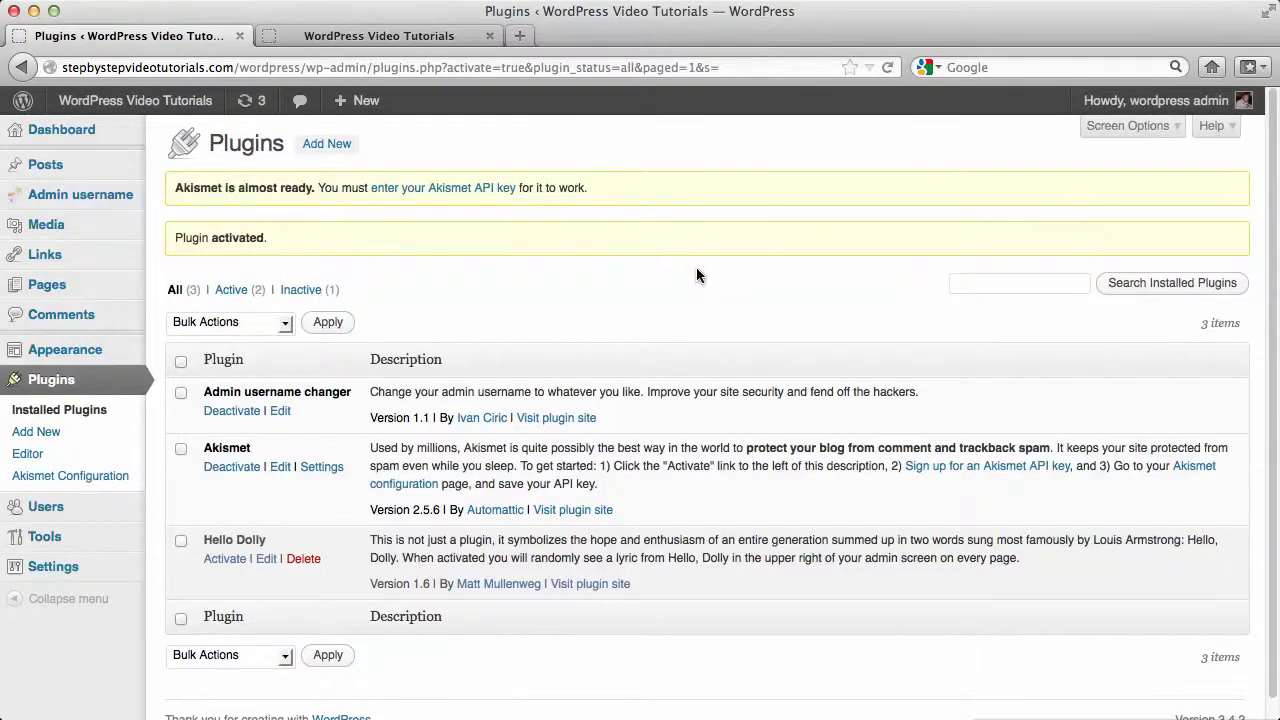
Step: Open the Akismet configuration page from the API key notice and look through its key, comment and server connectivity sections
scroll(697, 275, "down", 1)
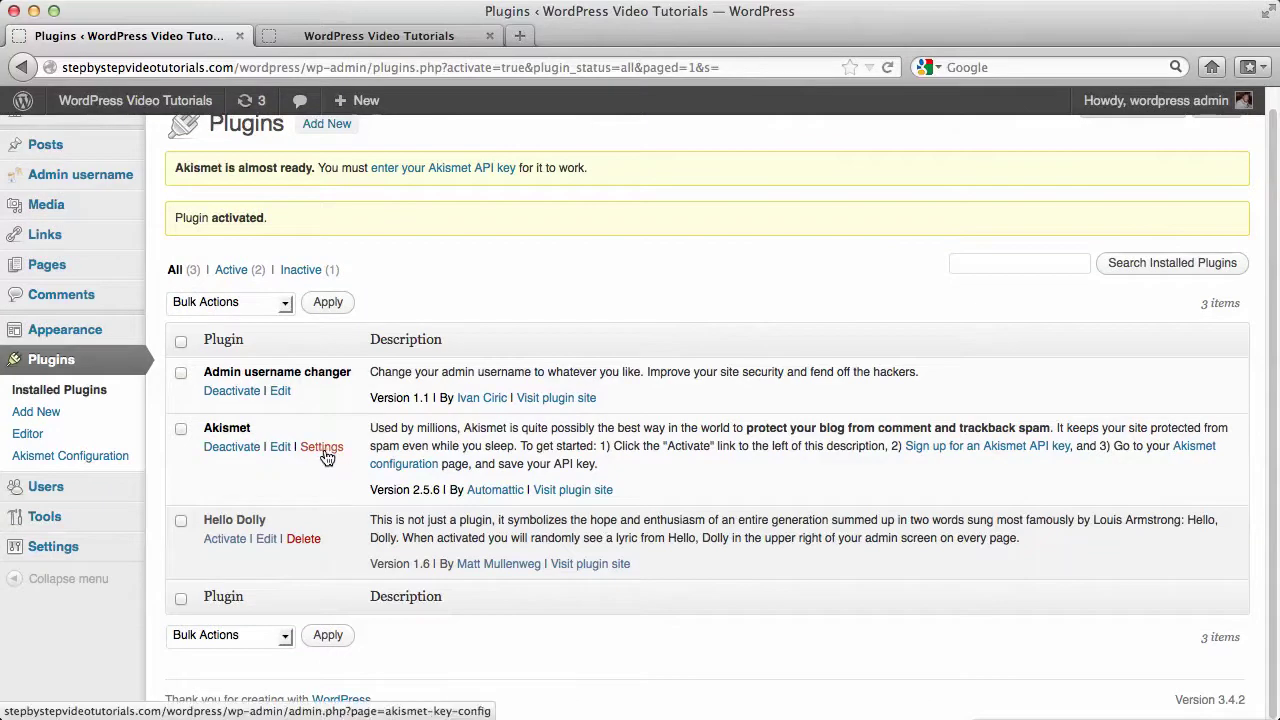
left_click(481, 175)
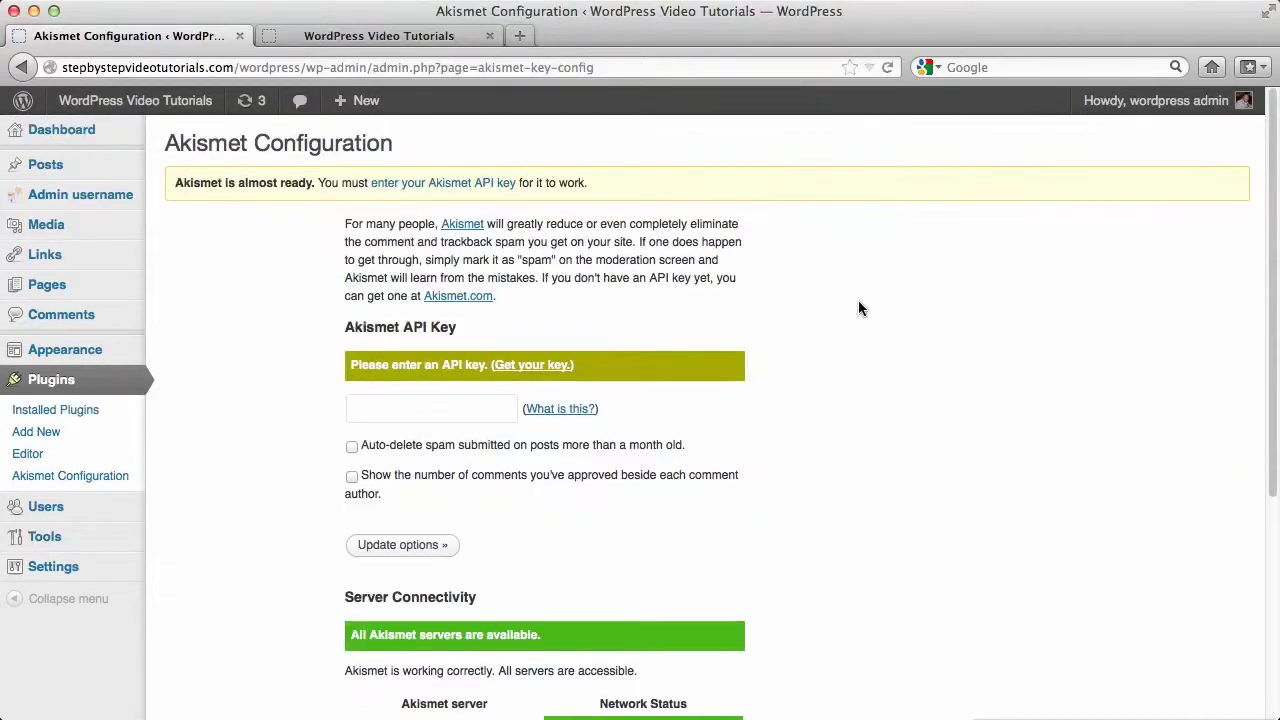
scroll(858, 301, "down", 2)
scroll(858, 301, "up", 2)
scroll(858, 301, "down", 2)
scroll(858, 301, "down", 1)
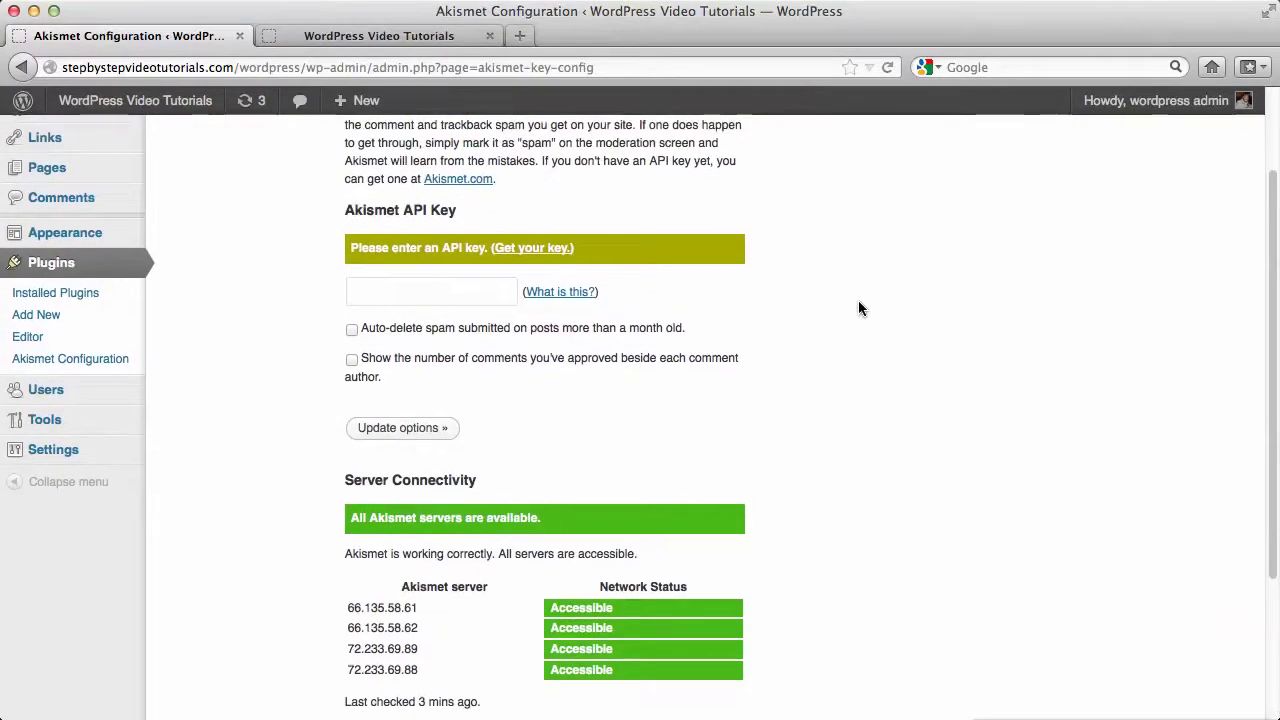
scroll(858, 308, "down", 4)
scroll(858, 308, "up", 6)
scroll(858, 308, "down", 4)
scroll(858, 306, "up", 5)
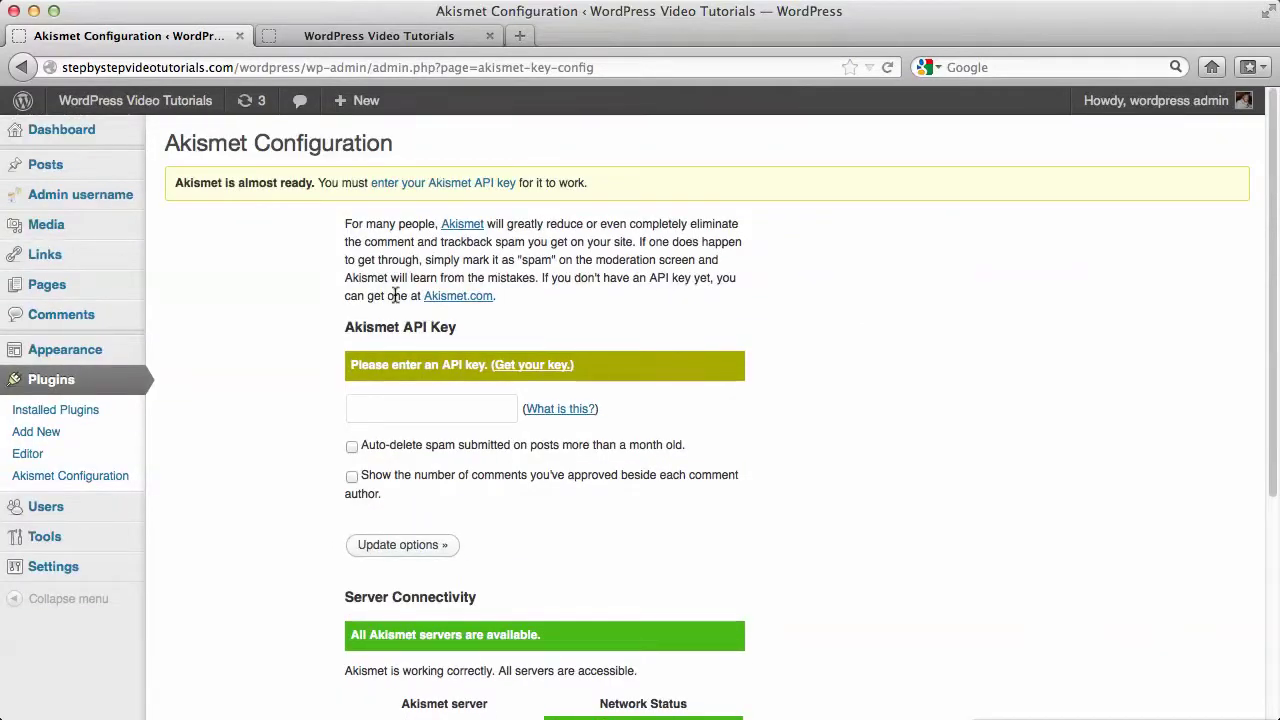
Step: Follow the link for getting an Akismet API key and choose the Personal plan on the signup page
left_click(543, 366)
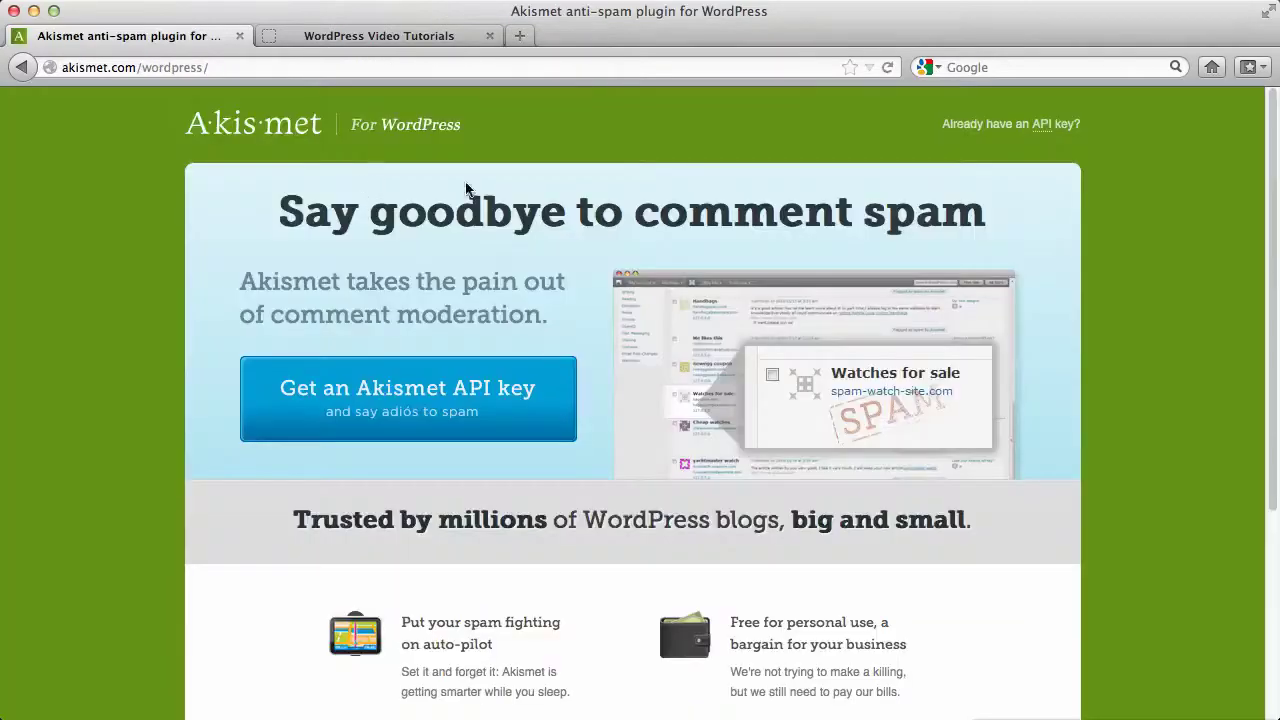
scroll(577, 235, "down", 2)
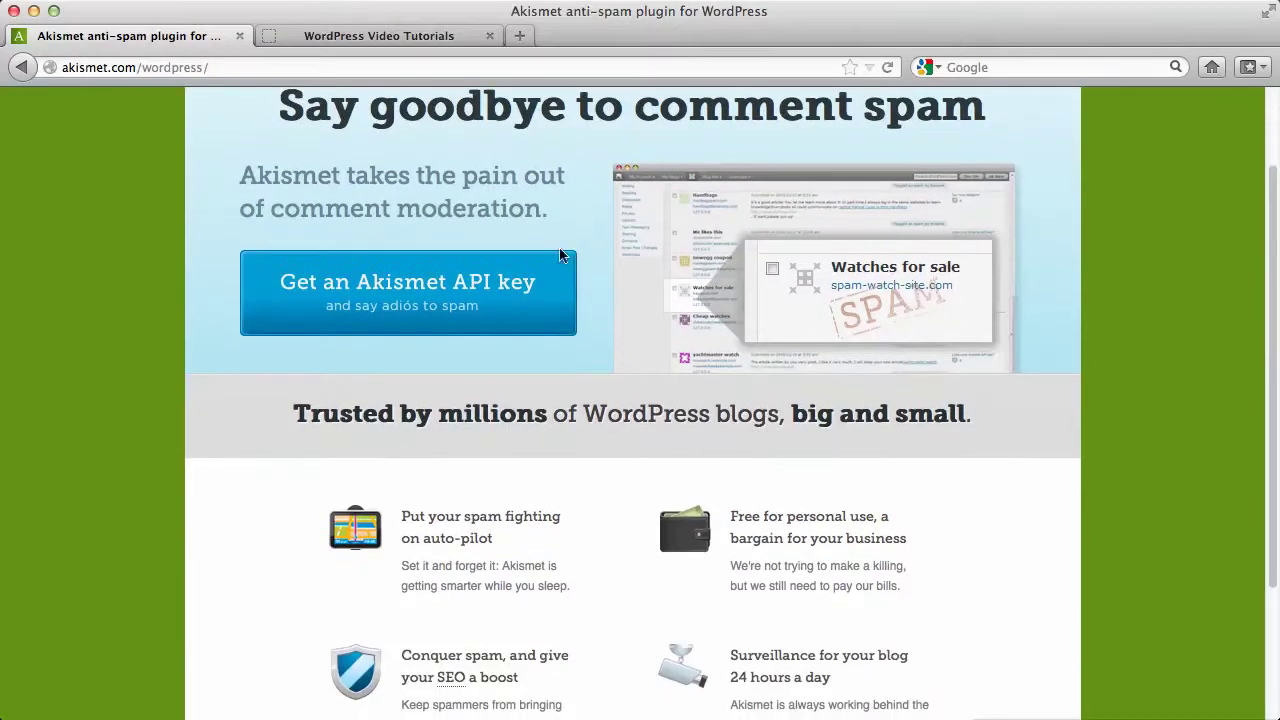
left_click(535, 278)
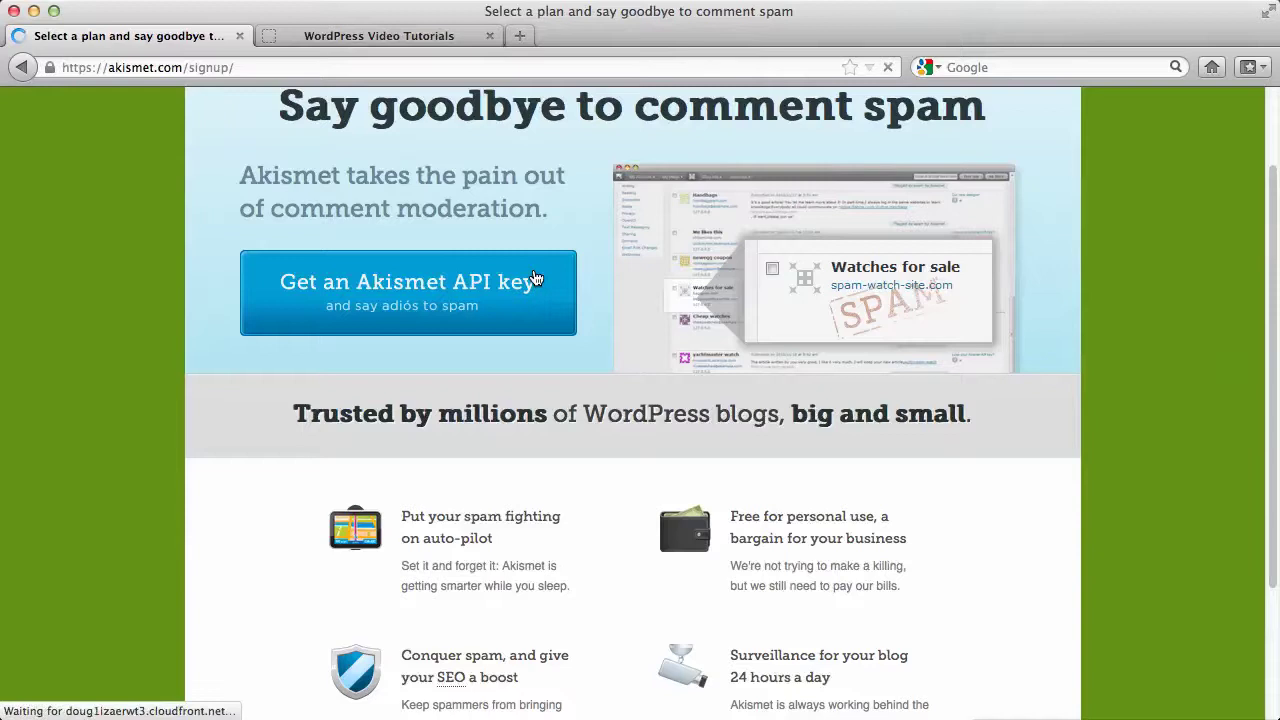
scroll(532, 280, "down", 2)
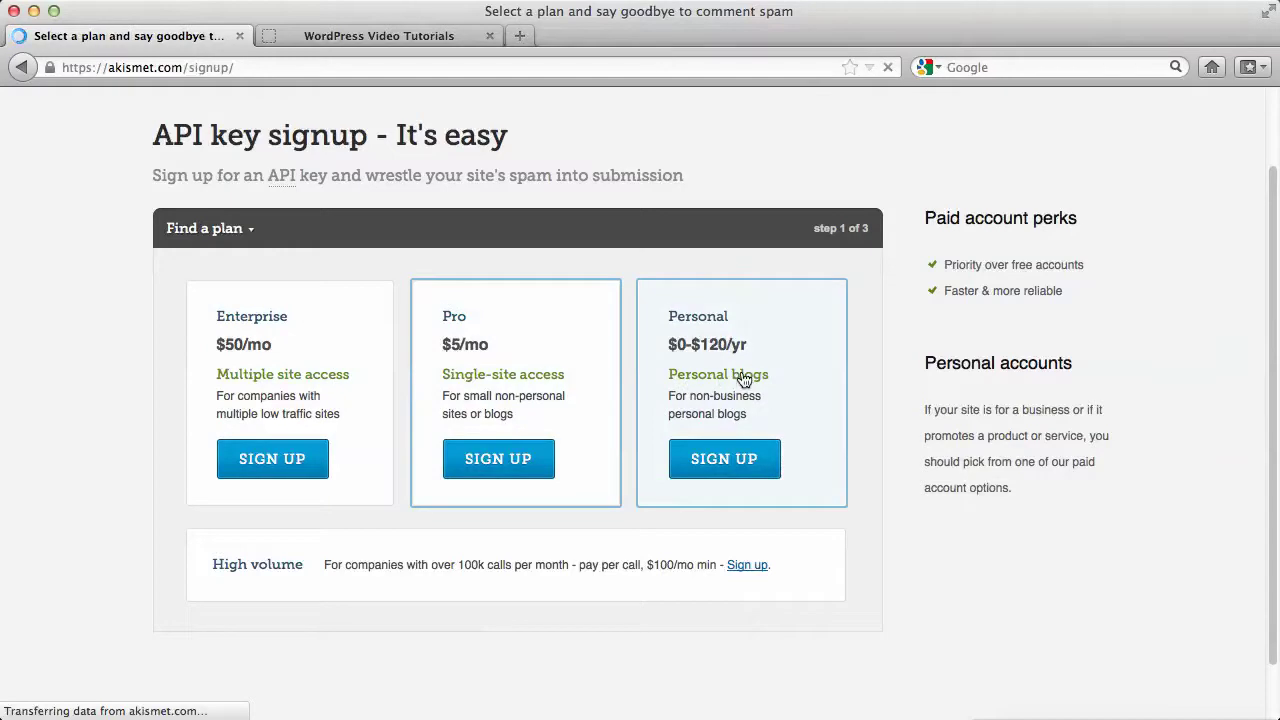
scroll(778, 372, "down", 1)
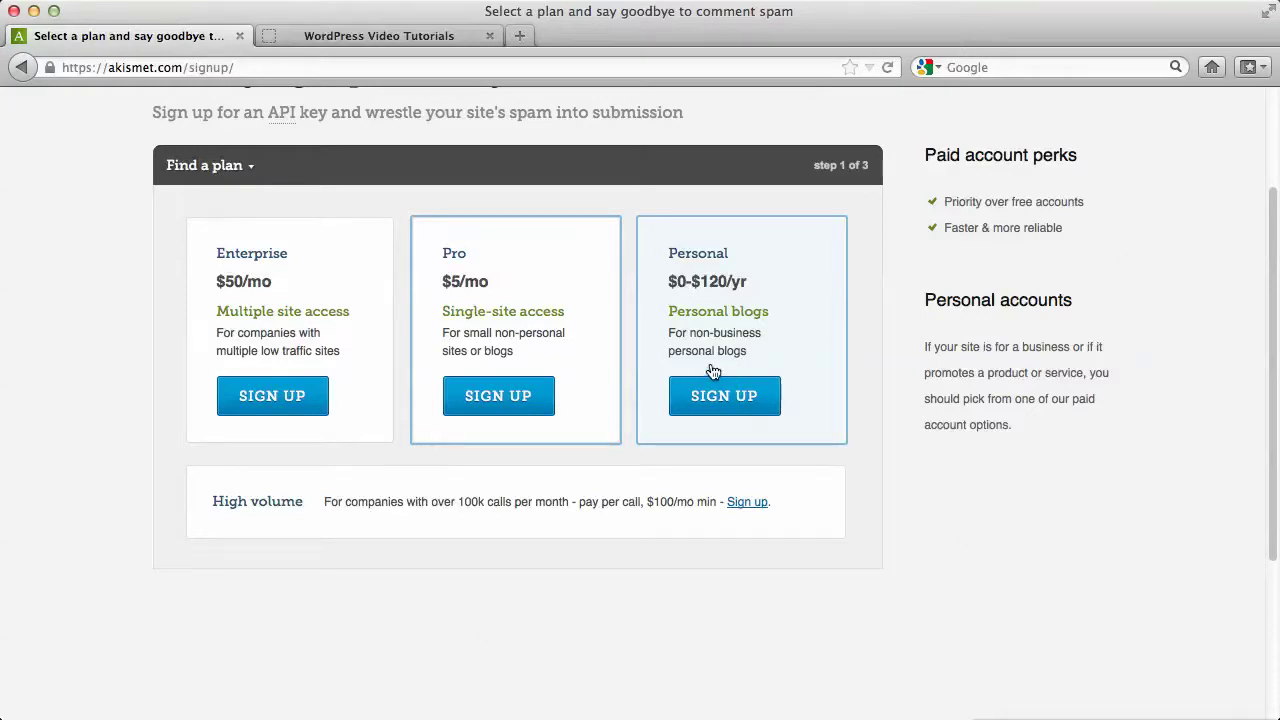
left_click(745, 412)
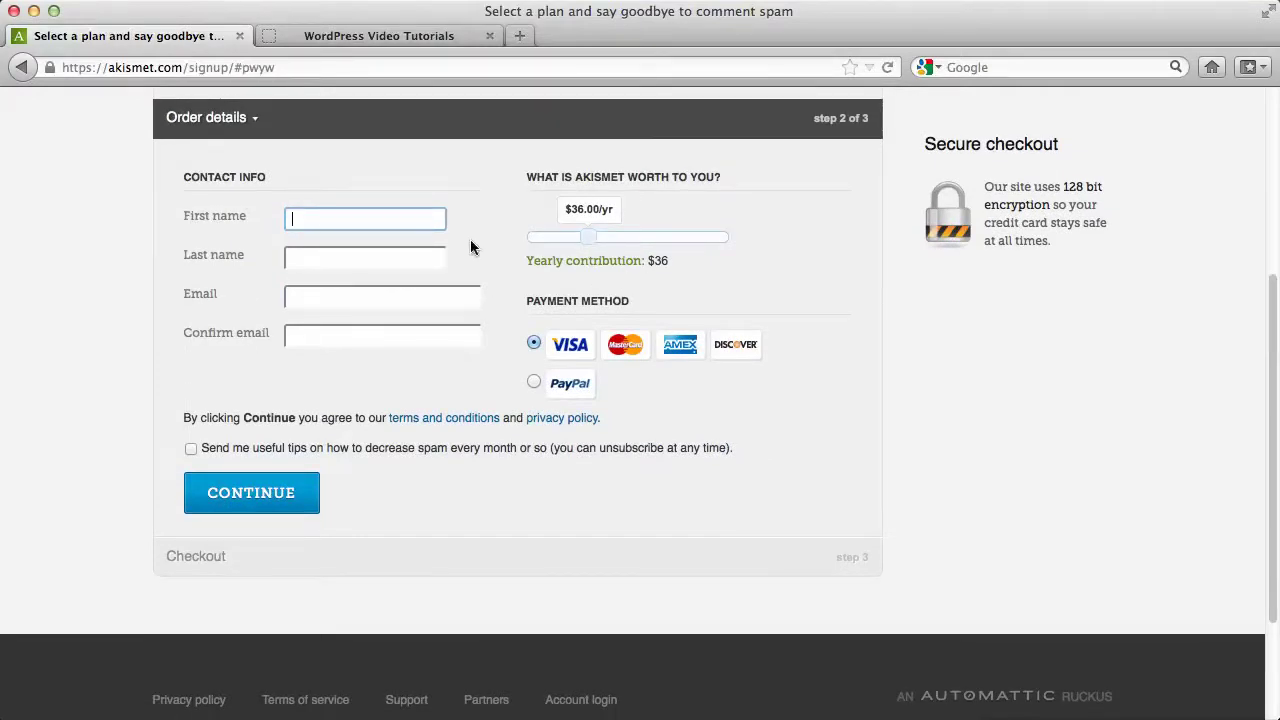
Step: Set the yearly contribution for the Personal plan to $0 and look over the order details form
left_click_drag(582, 237, 465, 236)
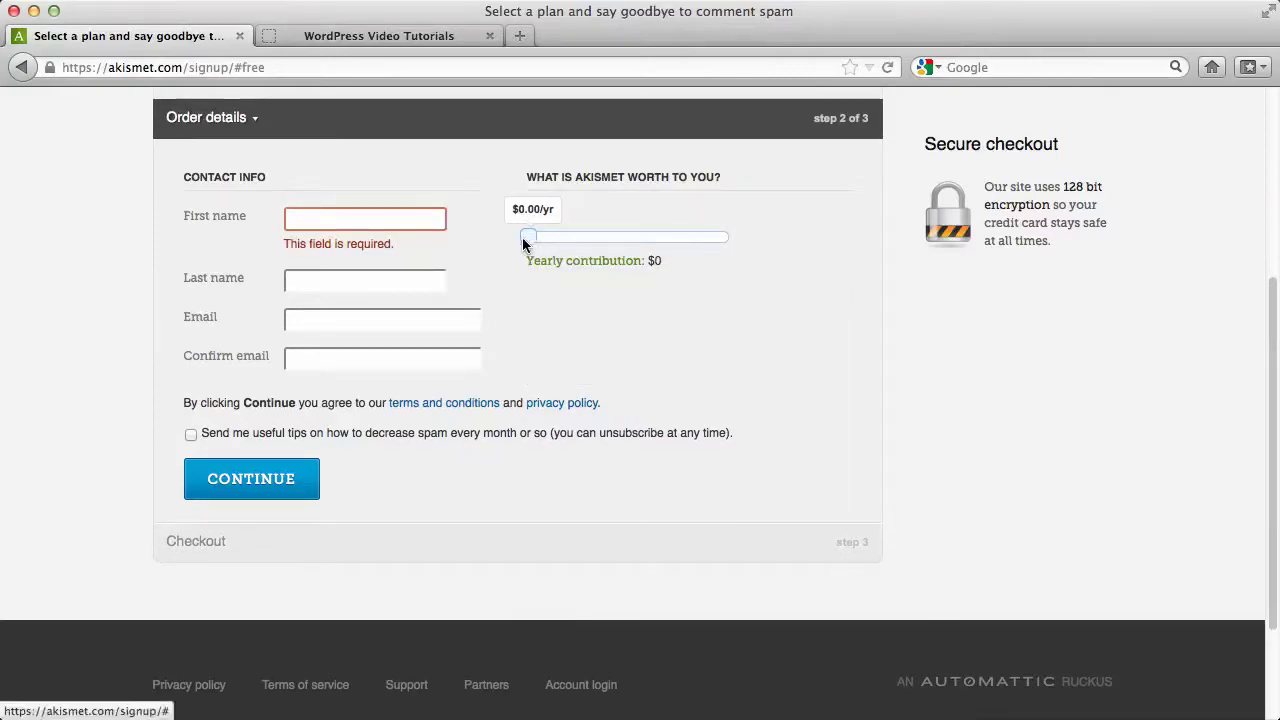
scroll(740, 389, "up", 1)
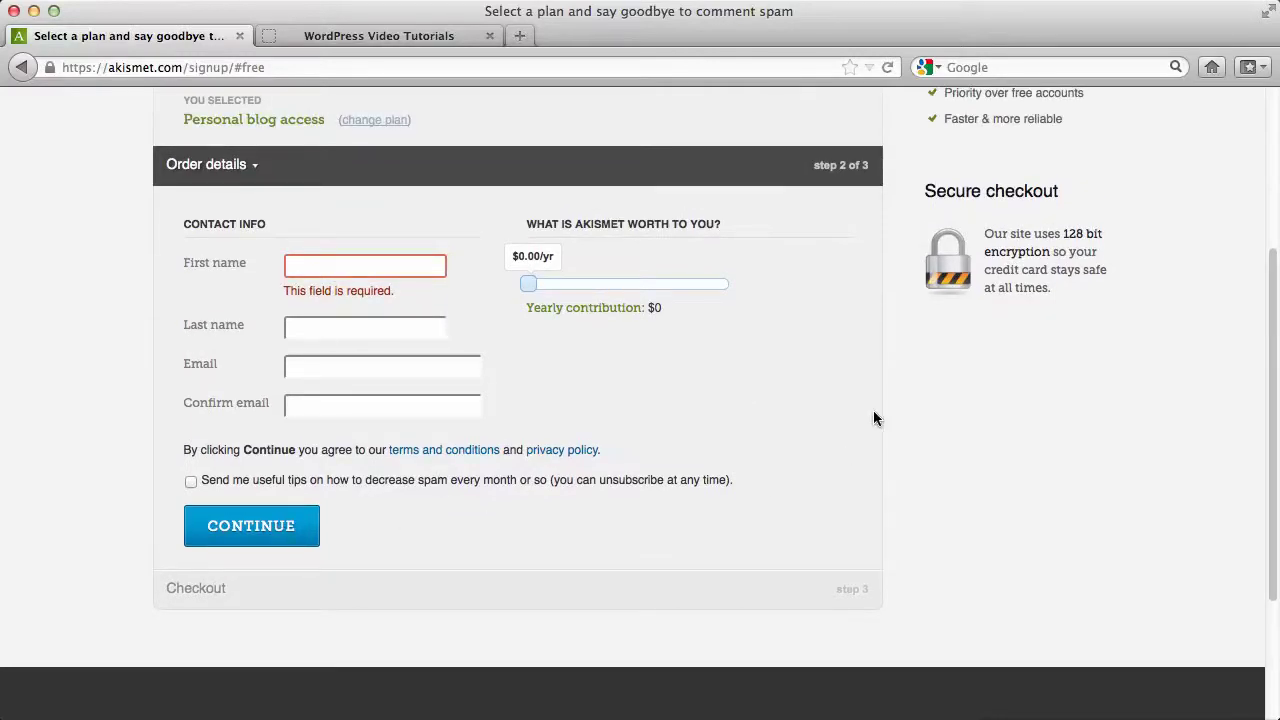
scroll(872, 401, "up", 5)
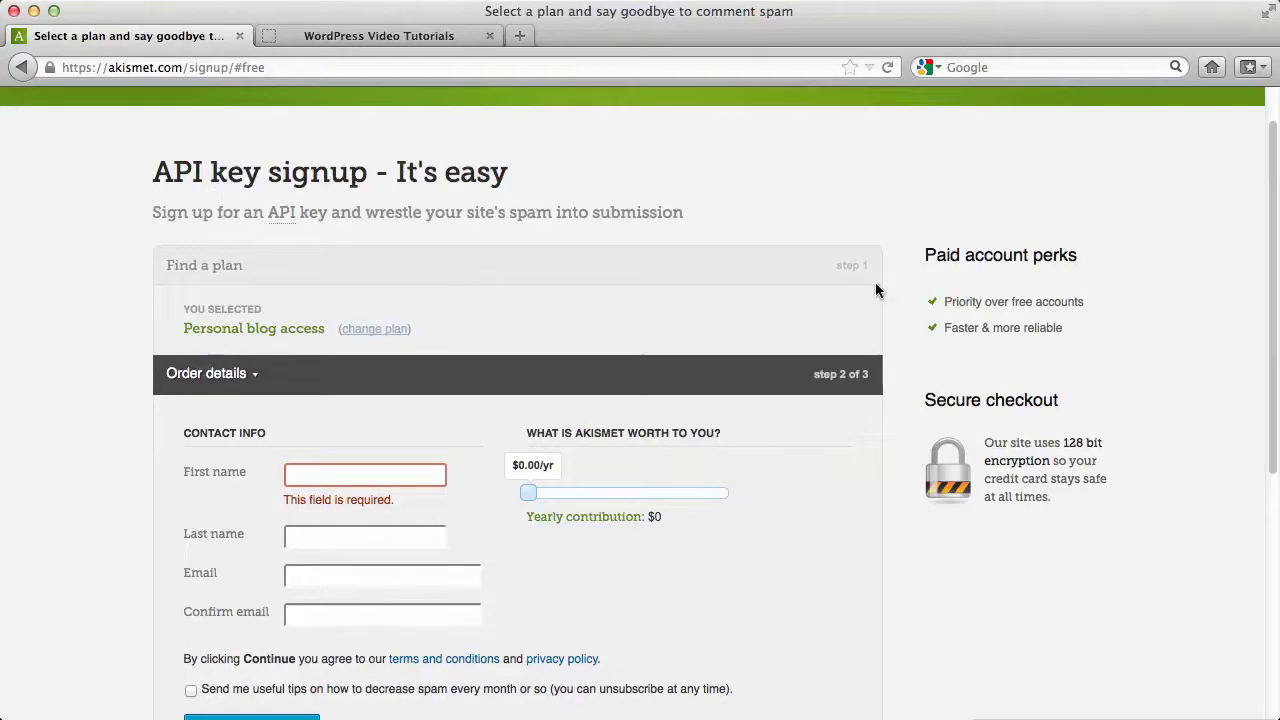
scroll(860, 360, "down", 3)
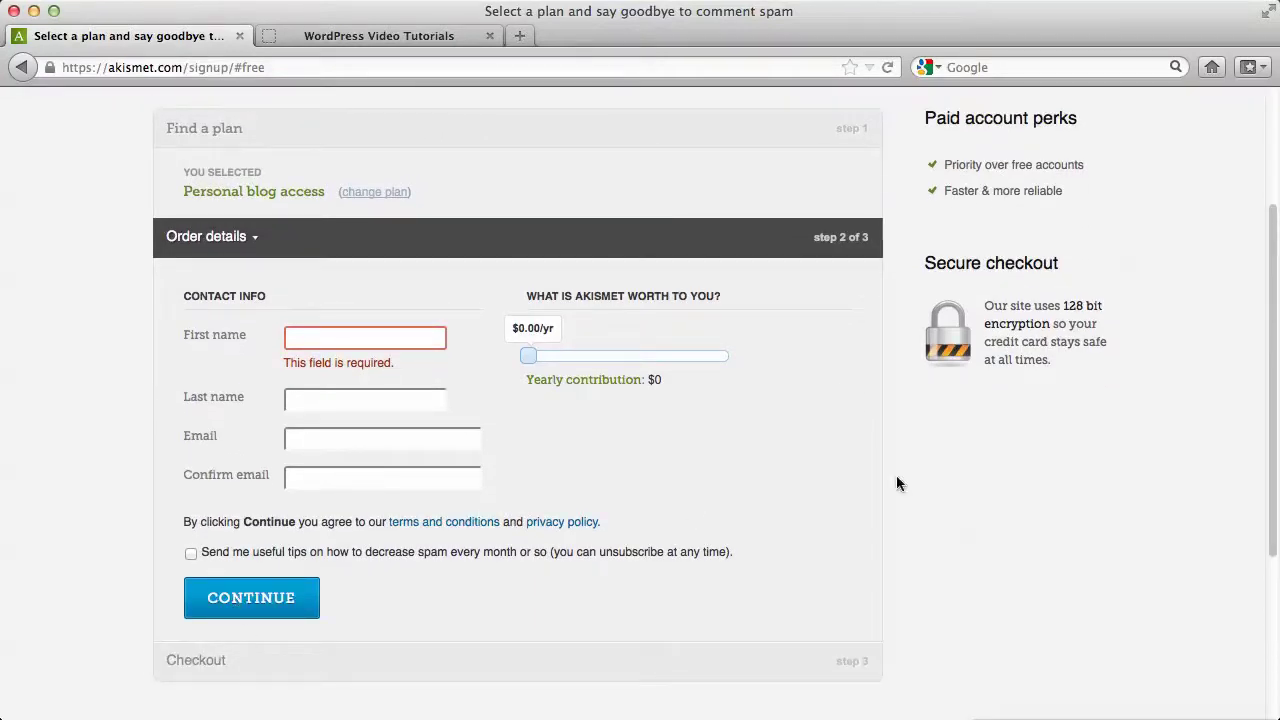
scroll(926, 471, "up", 4)
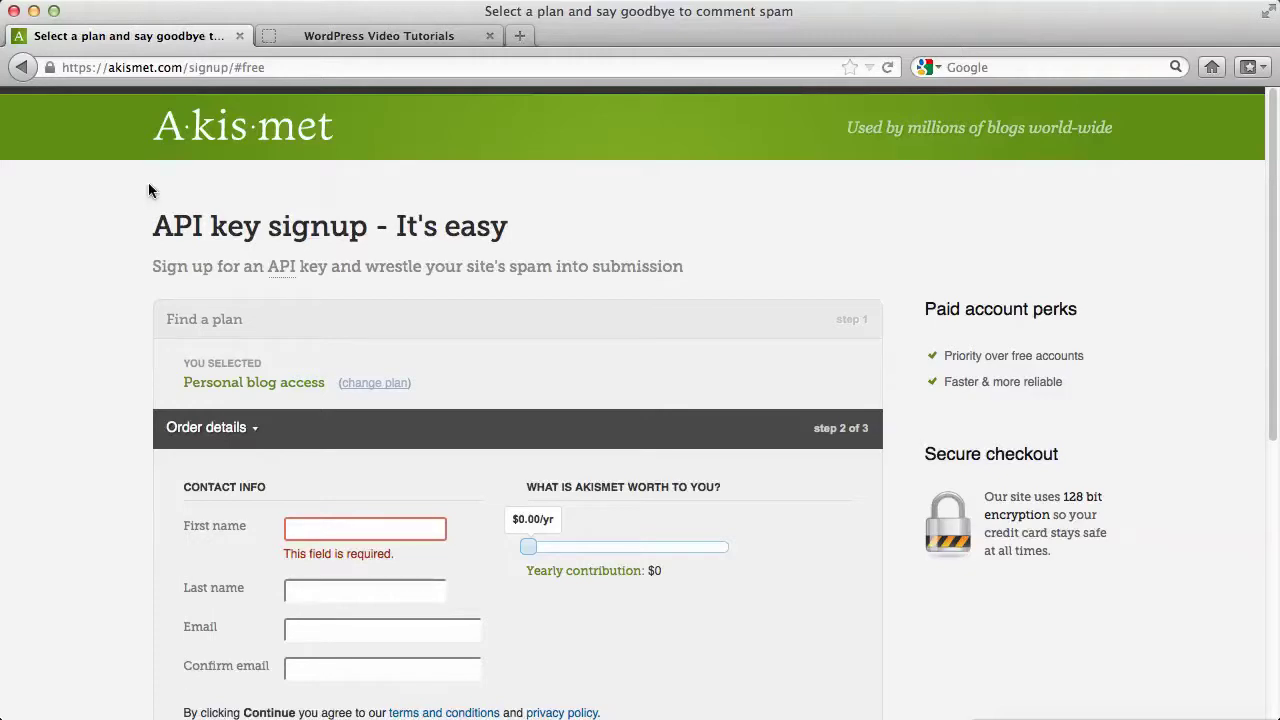
Step: Return to the Akismet configuration page and enable auto-deletion of spam submitted on posts more than a month old
left_click(28, 70)
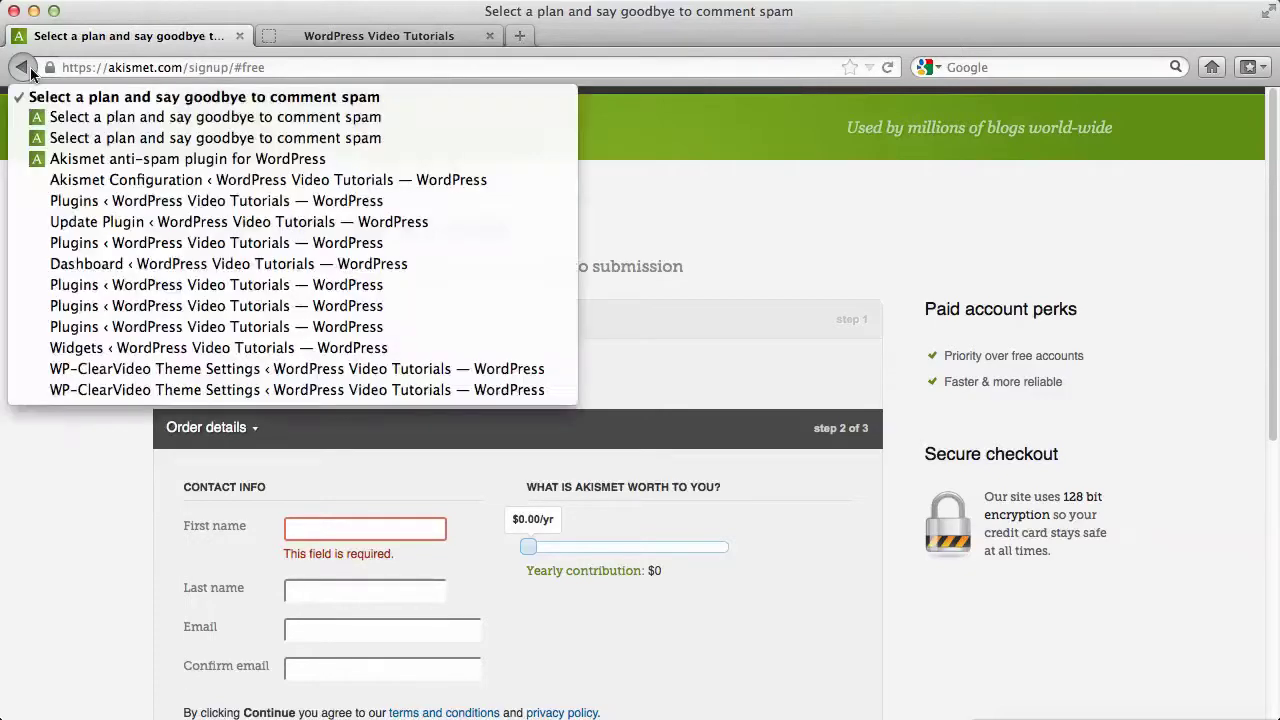
left_click(88, 182)
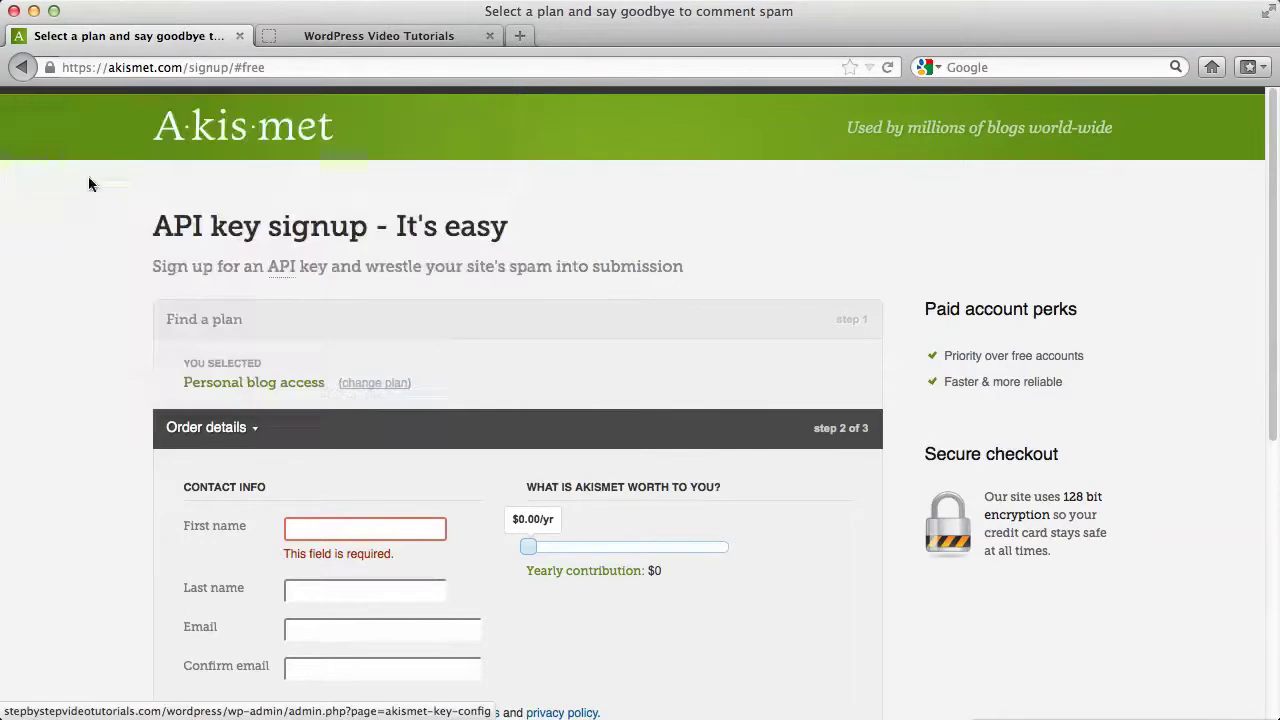
scroll(809, 388, "down", 2)
scroll(809, 388, "down", 2)
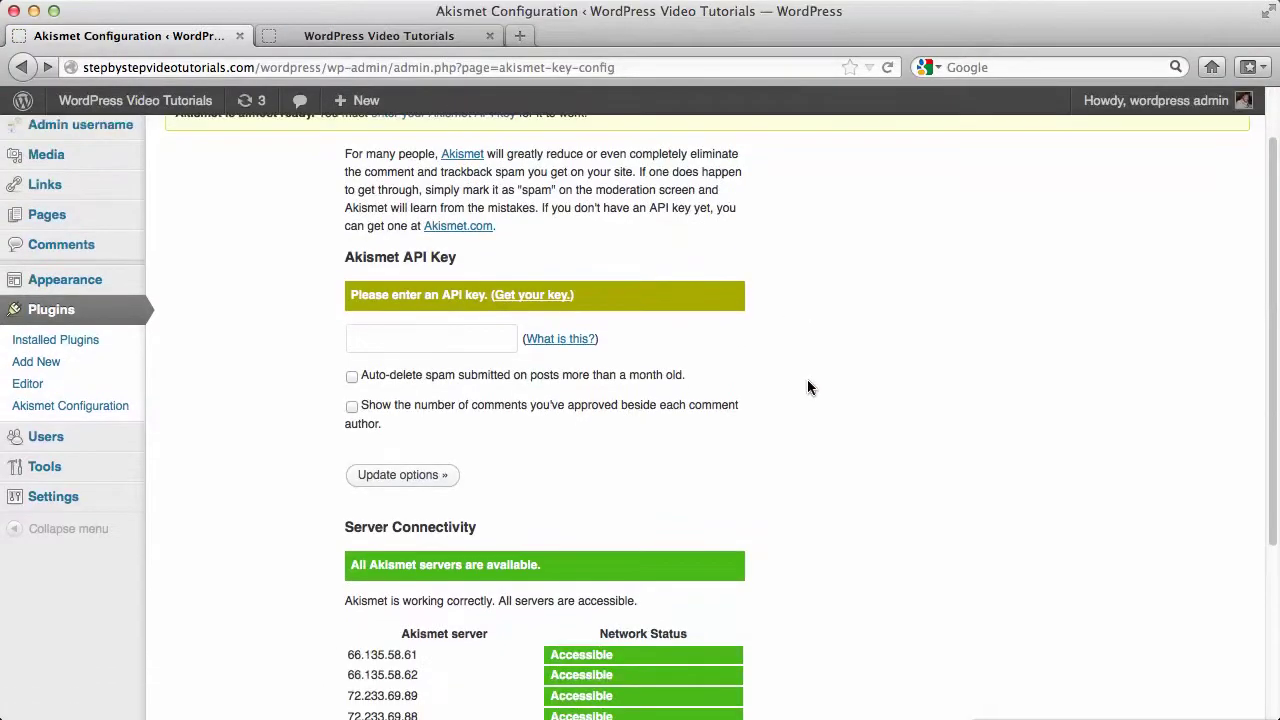
left_click(466, 338)
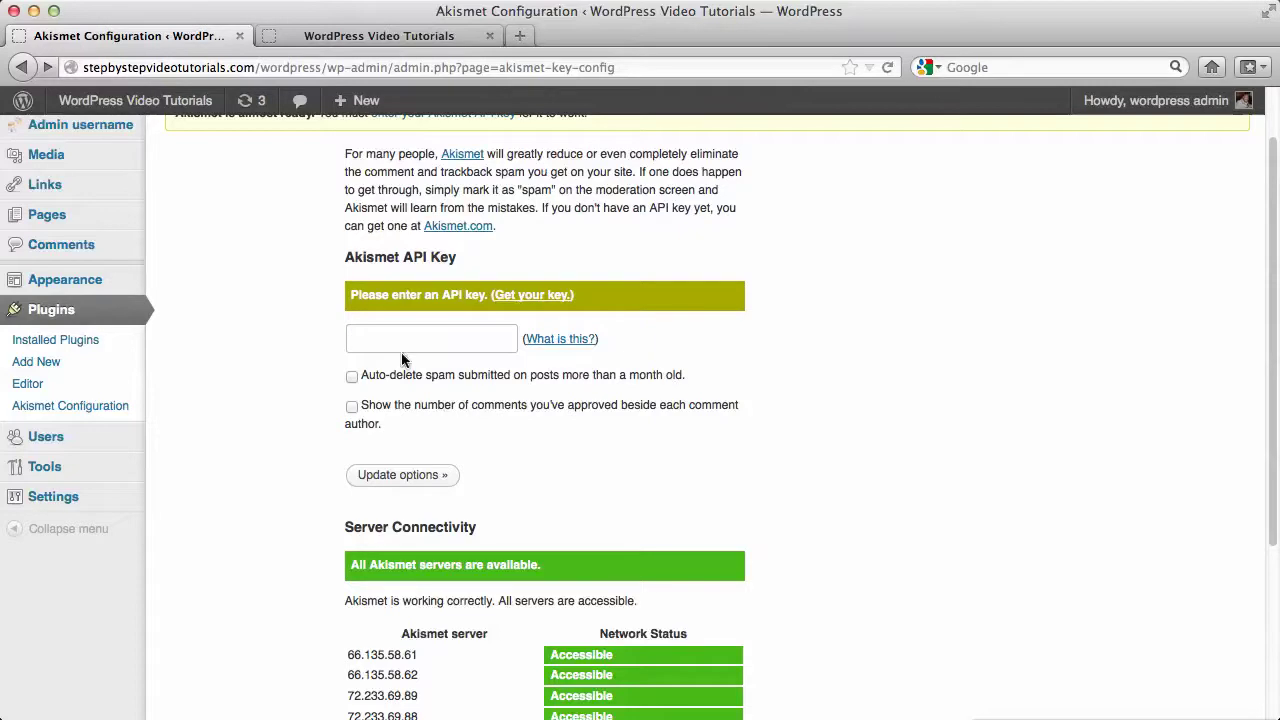
left_click(352, 377)
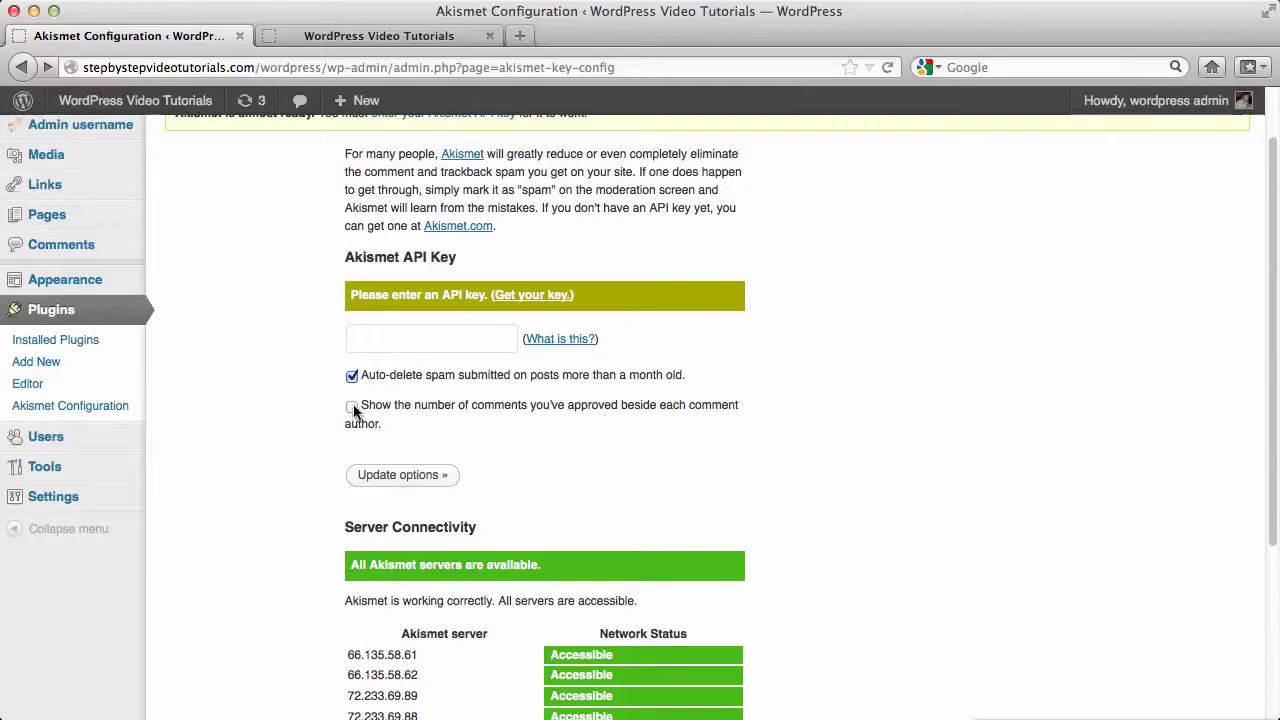
Step: Review the API key field, the spam options and the server network status on the Akismet configuration page
scroll(864, 440, "down", 5)
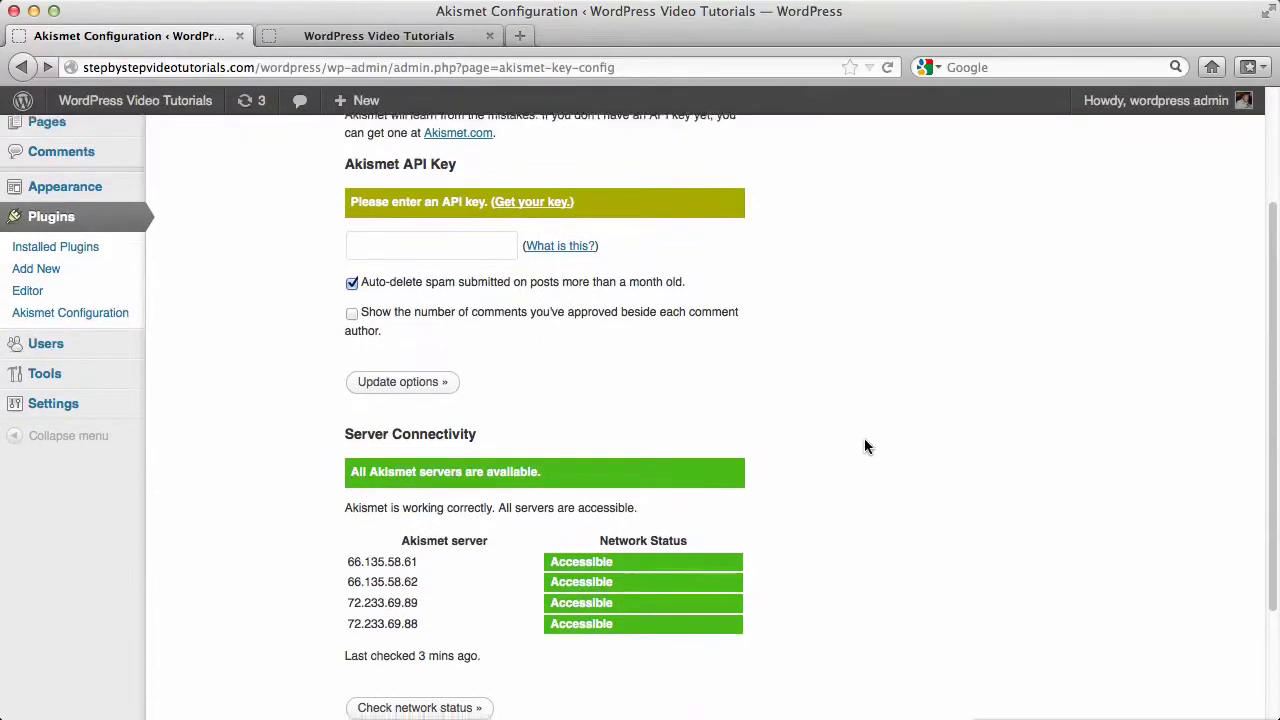
left_click(403, 230)
scroll(944, 413, "up", 5)
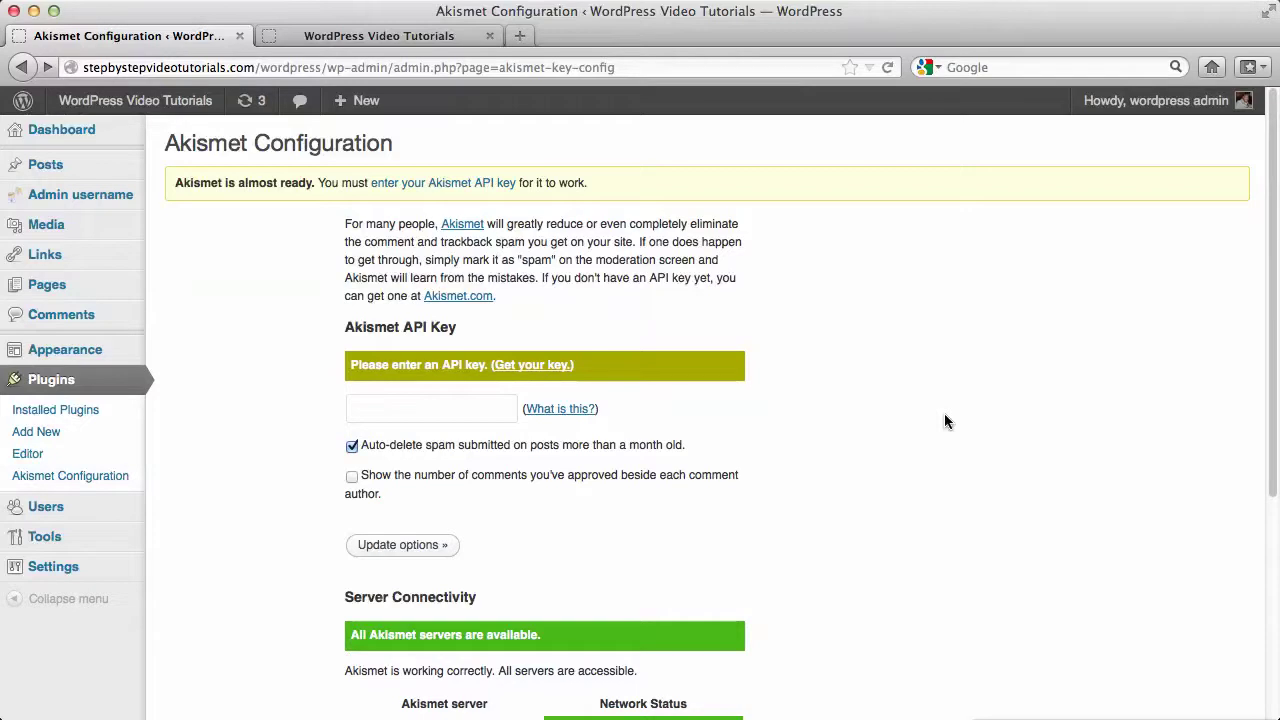
mouse_move(126, 566)
scroll(928, 406, "down", 4)
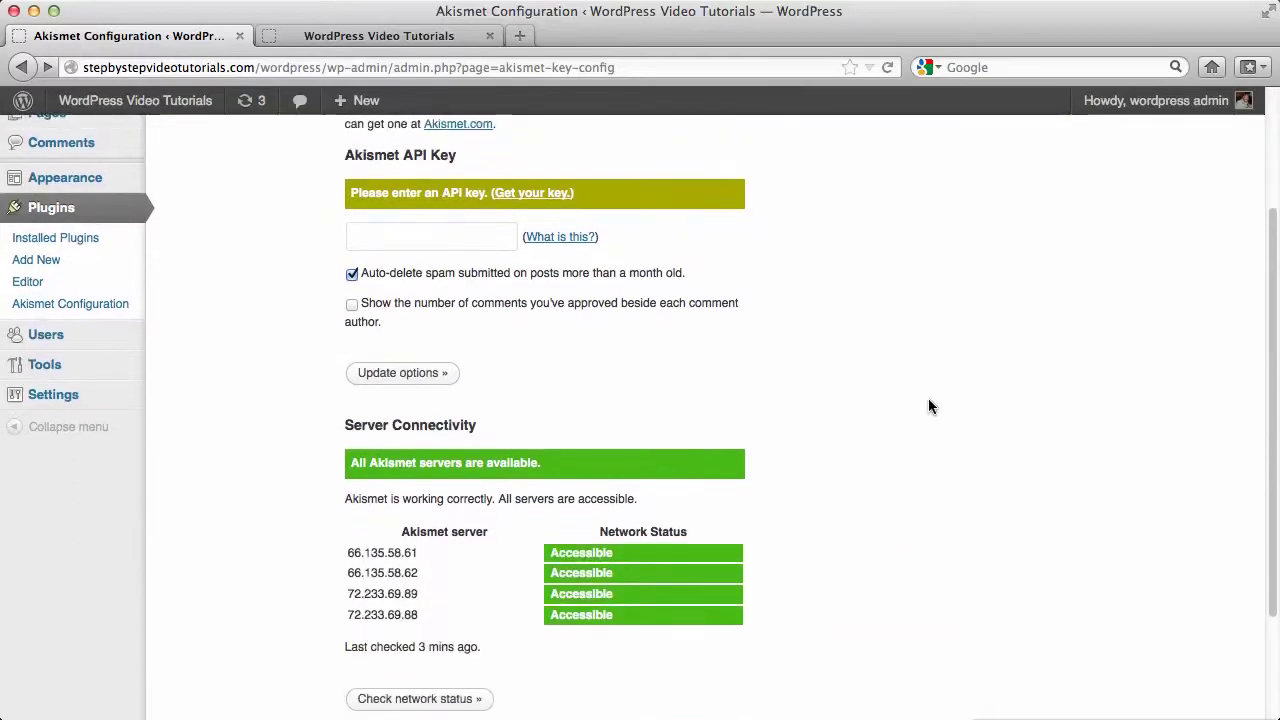
scroll(928, 406, "down", 3)
scroll(928, 406, "up", 8)
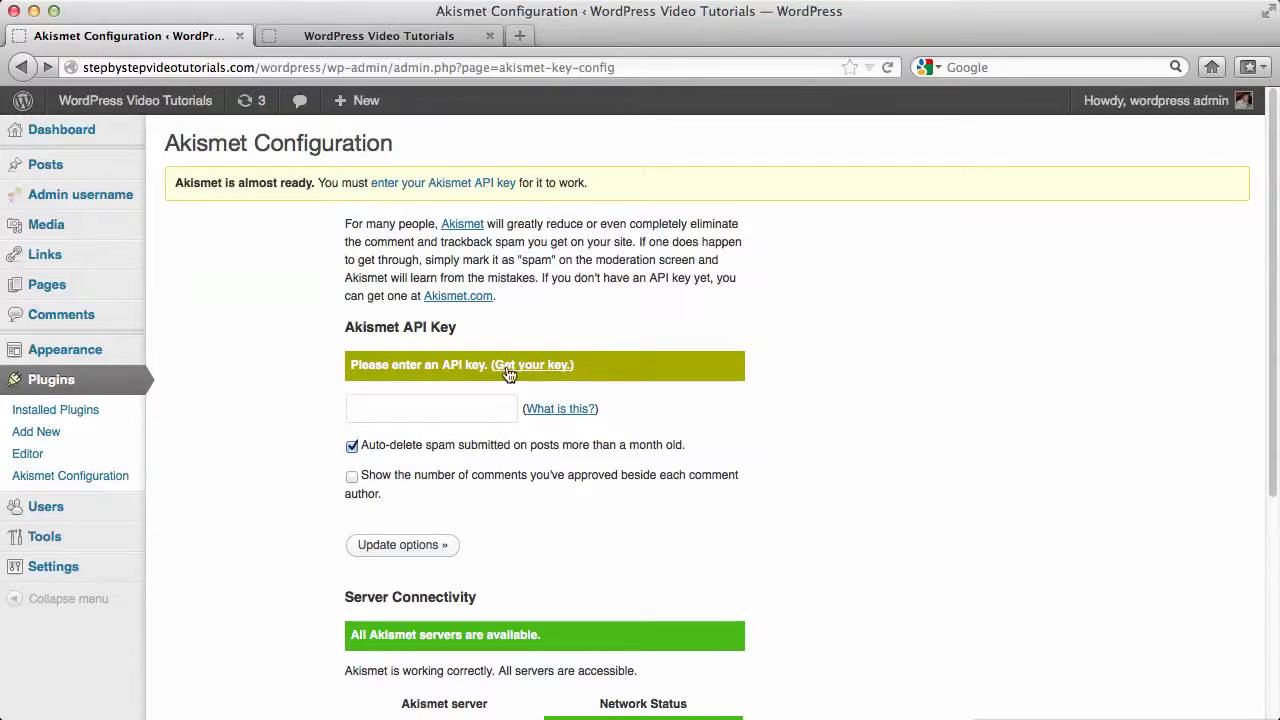
left_click(469, 415)
scroll(855, 360, "down", 5)
scroll(855, 360, "up", 5)
scroll(824, 381, "down", 5)
scroll(825, 385, "up", 5)
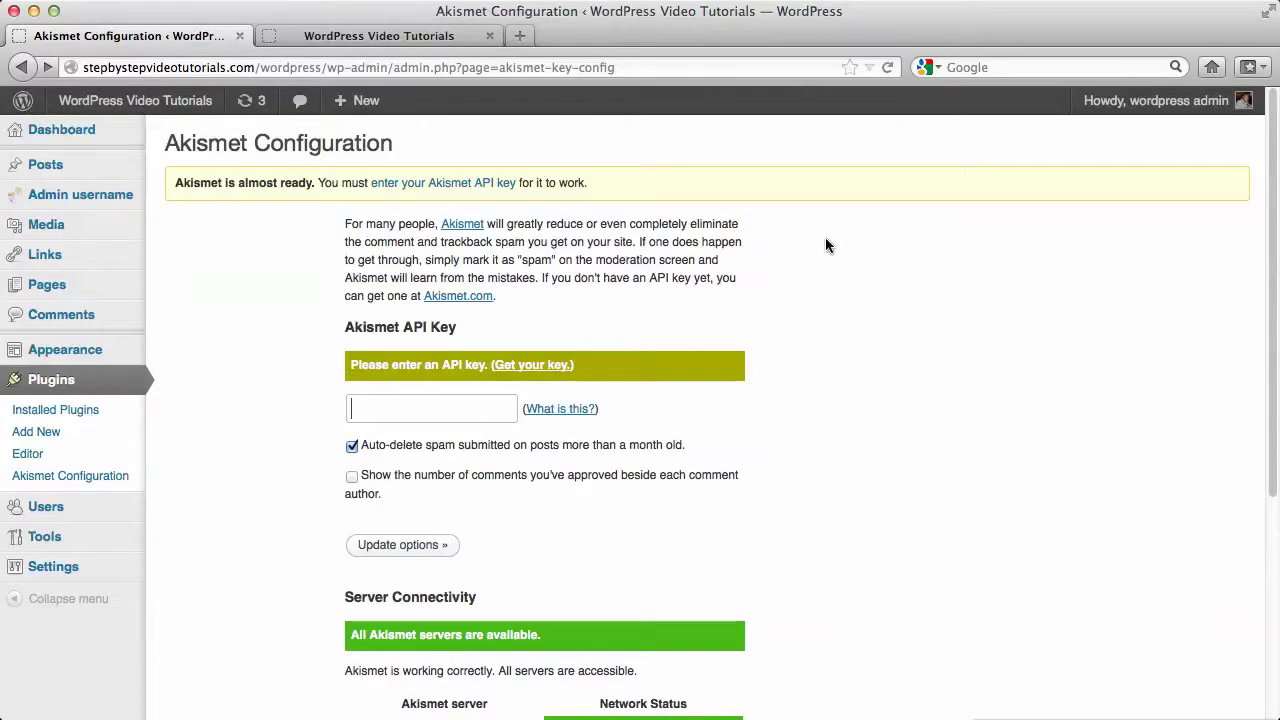